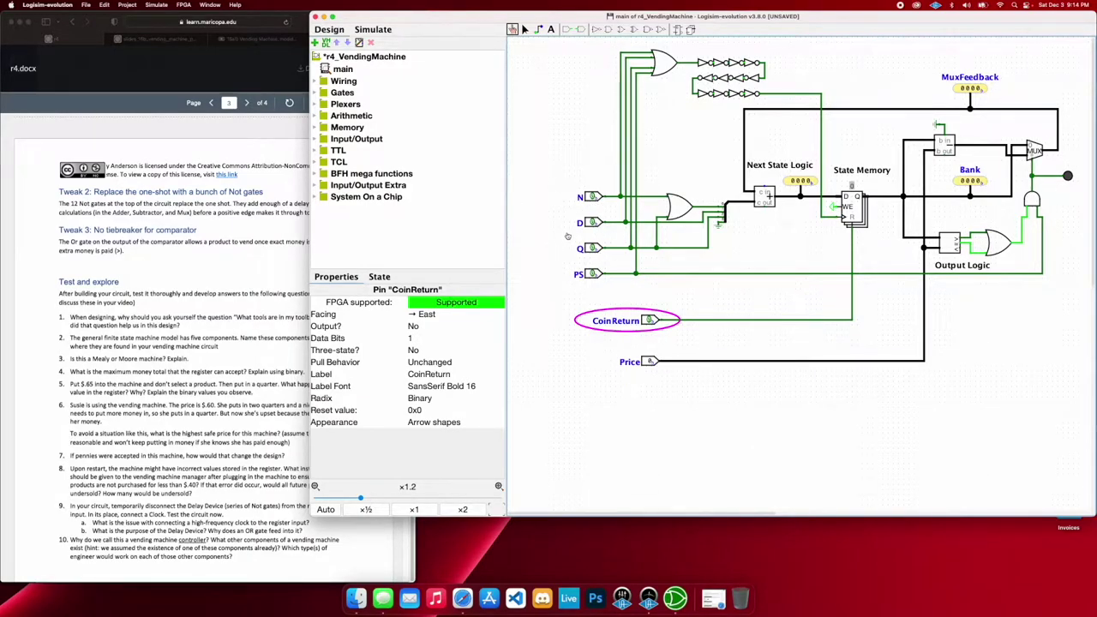
Raise the value on the Price input pin.
left_click(651, 363)
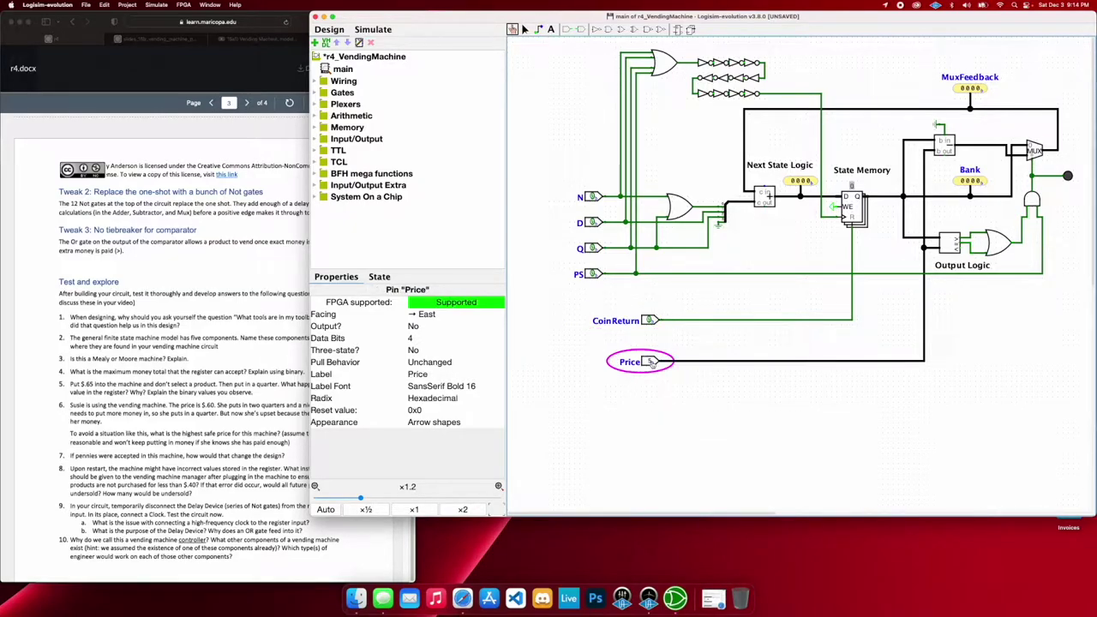
left_click(651, 362)
left_click(651, 362)
left_click(651, 363)
Insert a quarter, a dime and a nickel, bringing the bank to 1000.
left_click(592, 248)
left_click(592, 248)
left_click(593, 224)
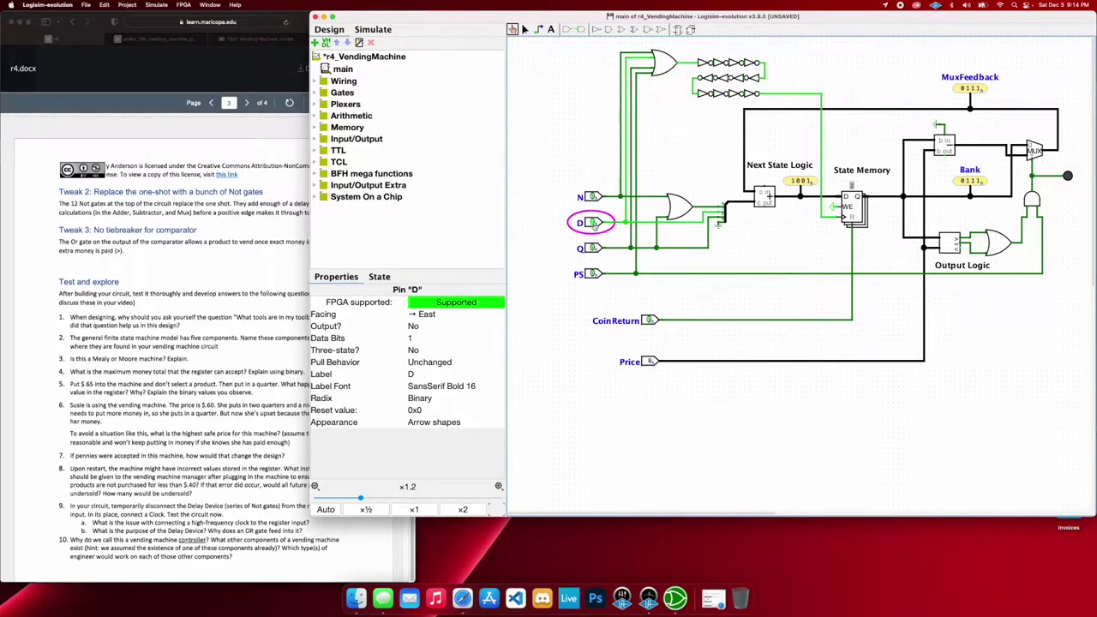
left_click(593, 224)
left_click(593, 197)
left_click(593, 198)
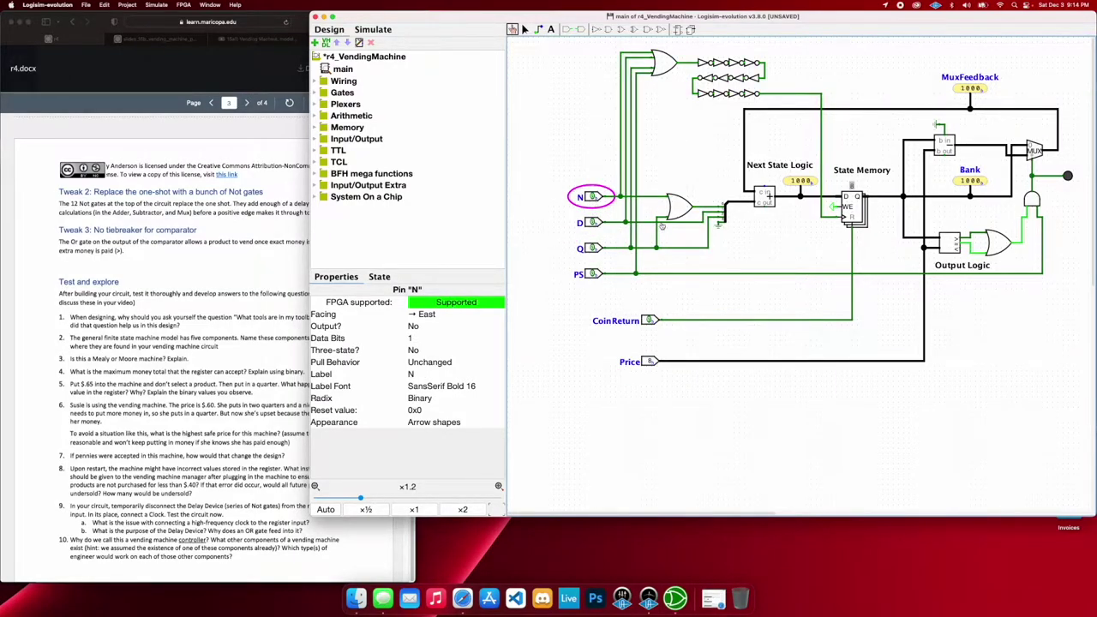
Poke the PS pin to select the product, dropping Bank from 1000 to 0000.
left_click(594, 274)
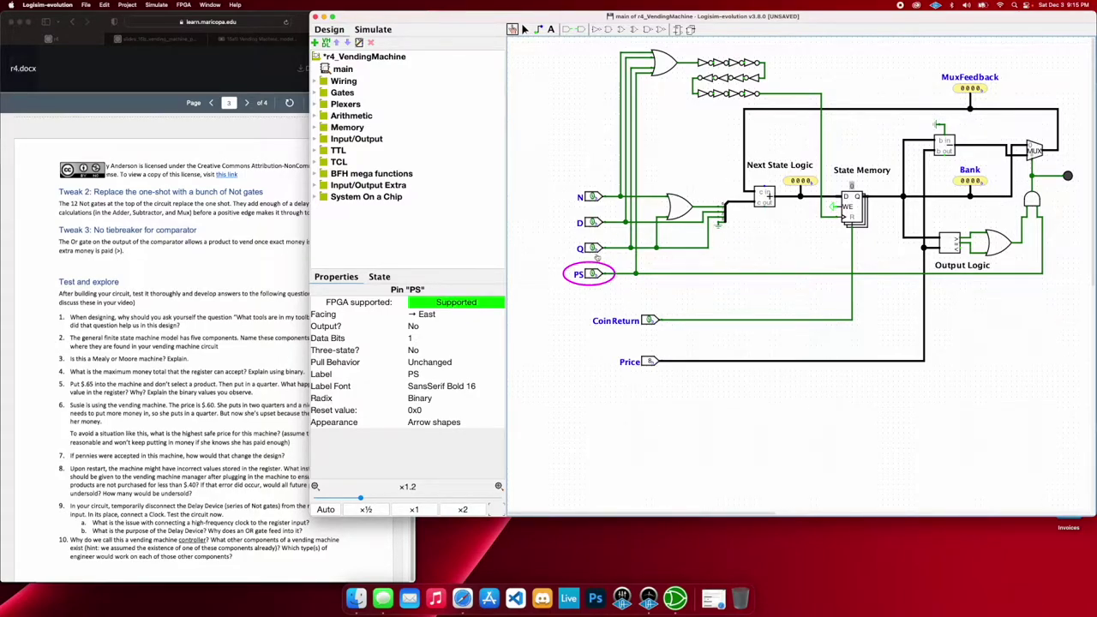
Insert a quarter and a dime, toggle PS, then use CoinReturn to clear 0001 to 0000.
left_click(593, 248)
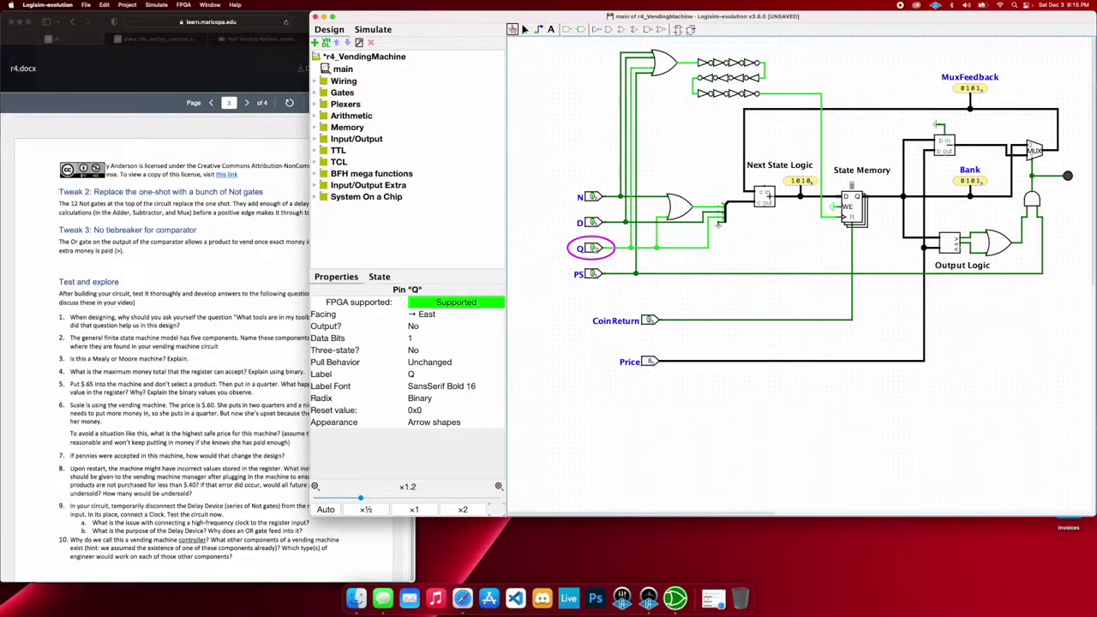
left_click(593, 222)
left_click(592, 222)
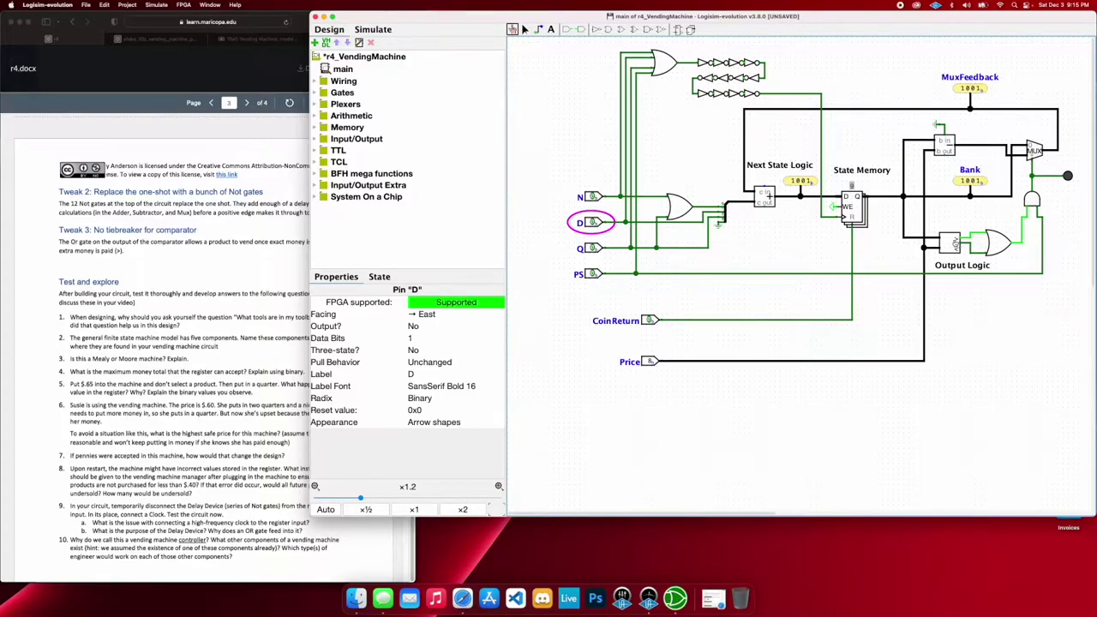
left_click(592, 273)
left_click(592, 274)
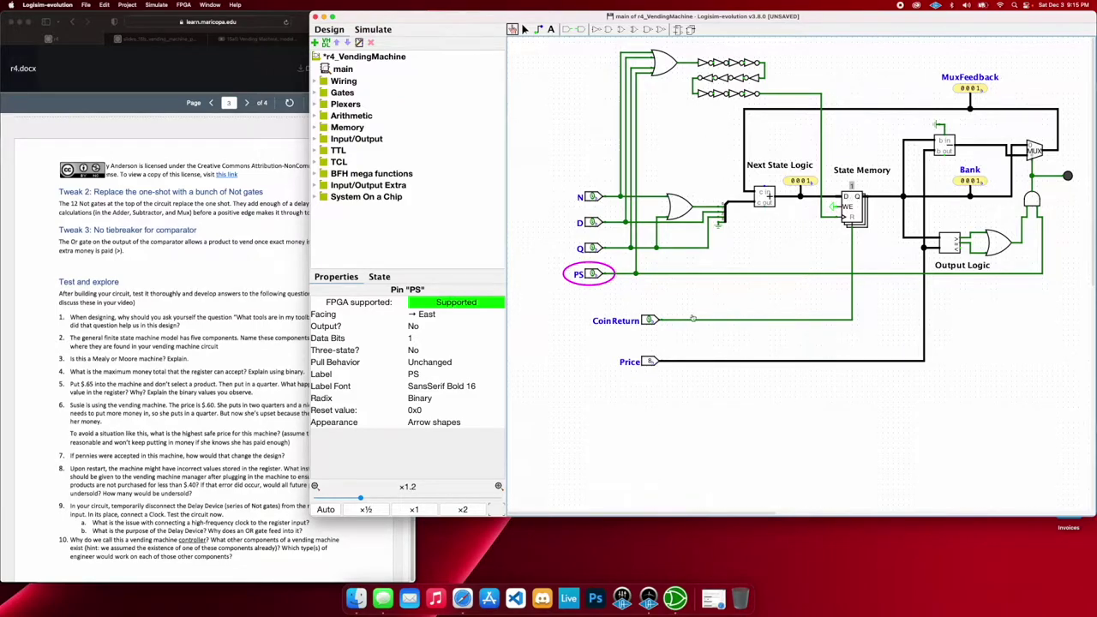
left_click(653, 321)
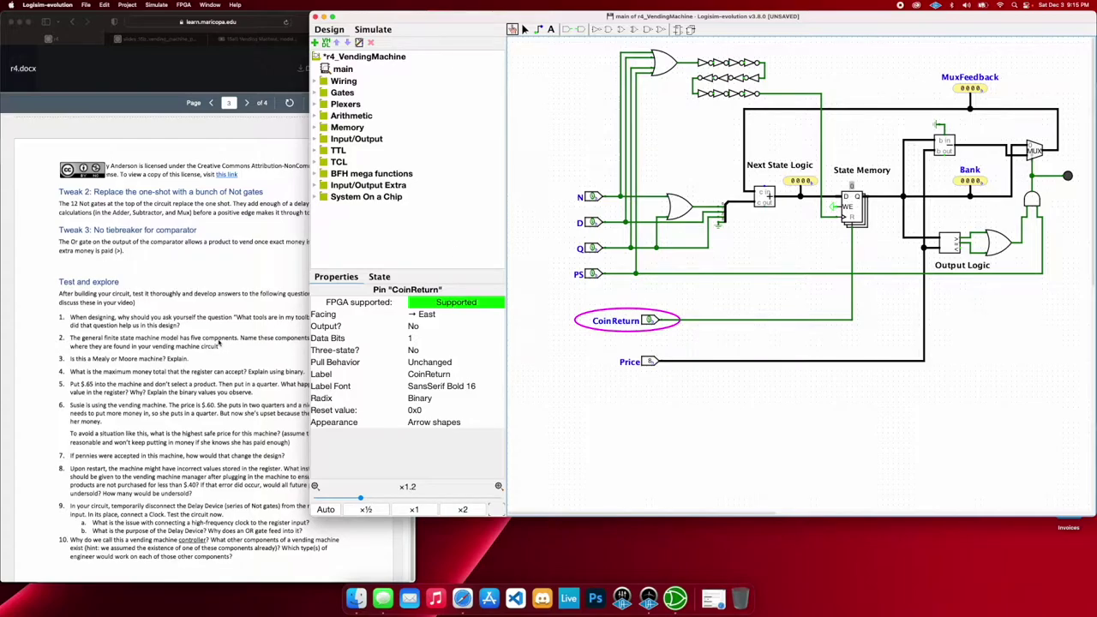
Bring the r4.docx assignment in Safari in front of the circuit.
left_click(240, 347)
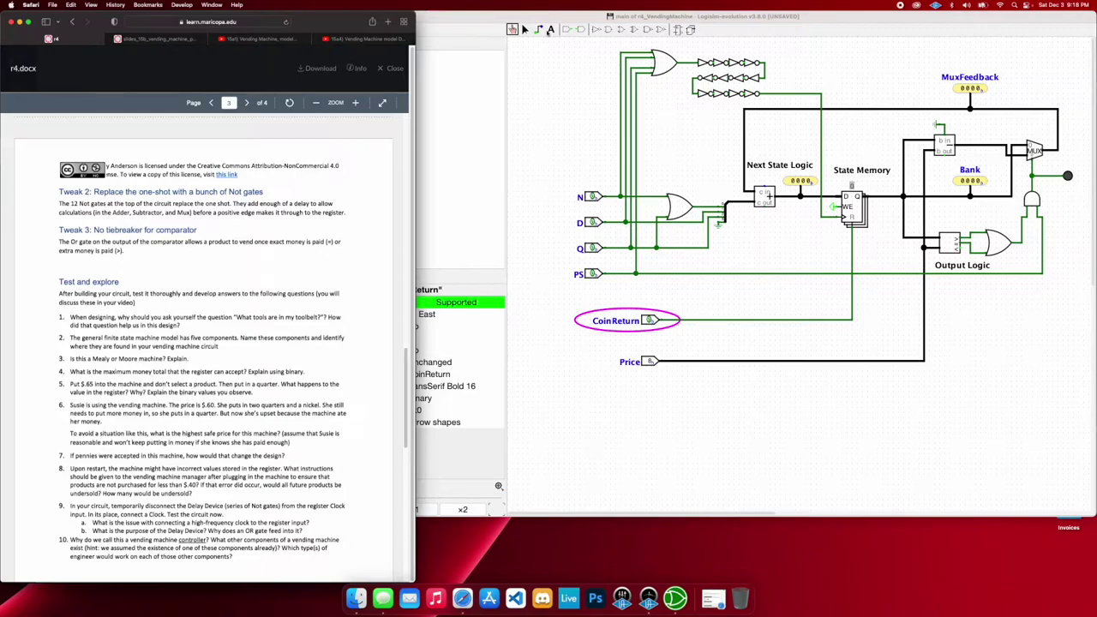
Bring the Logisim circuit window forward and poke the Price input to a new value.
left_click(522, 26)
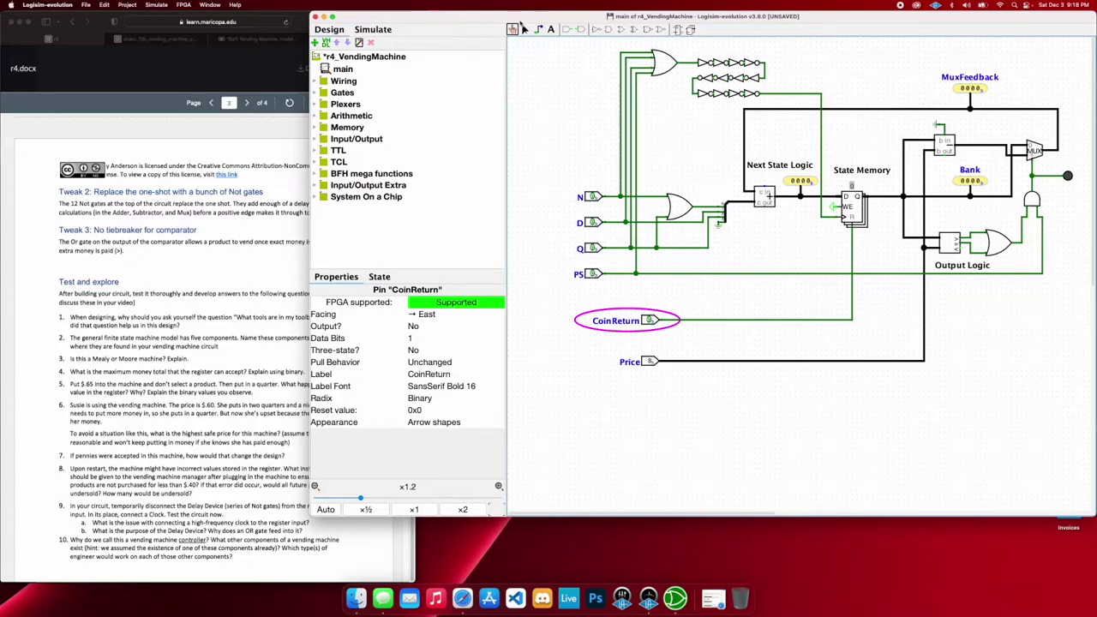
left_click(653, 365)
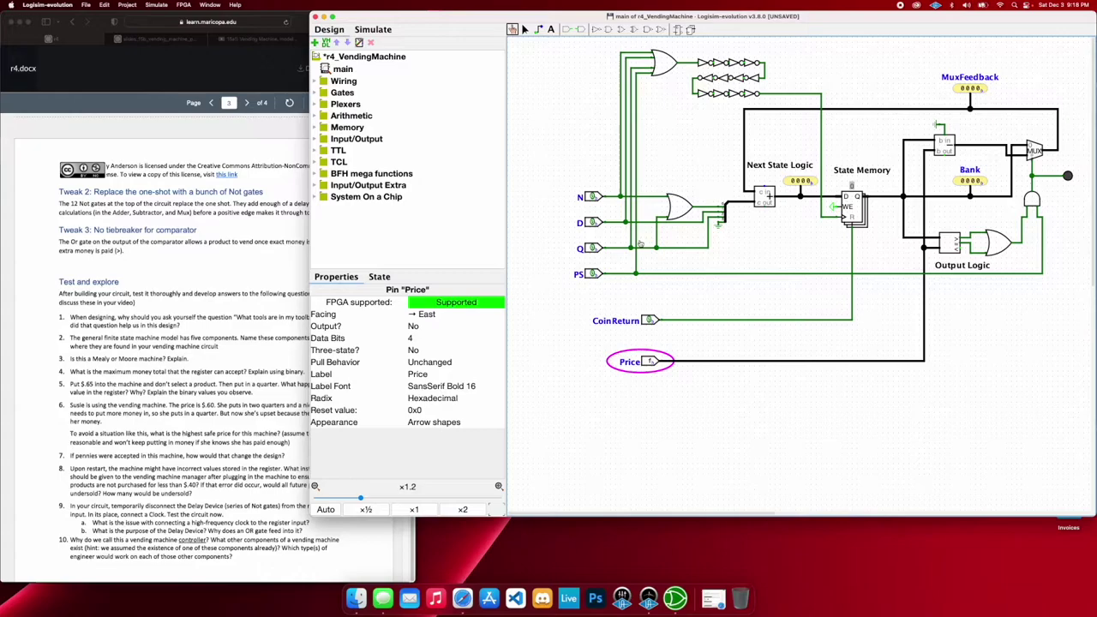
Insert two quarters to reach 1111, then a nickel that overflows the bank.
left_click(595, 249)
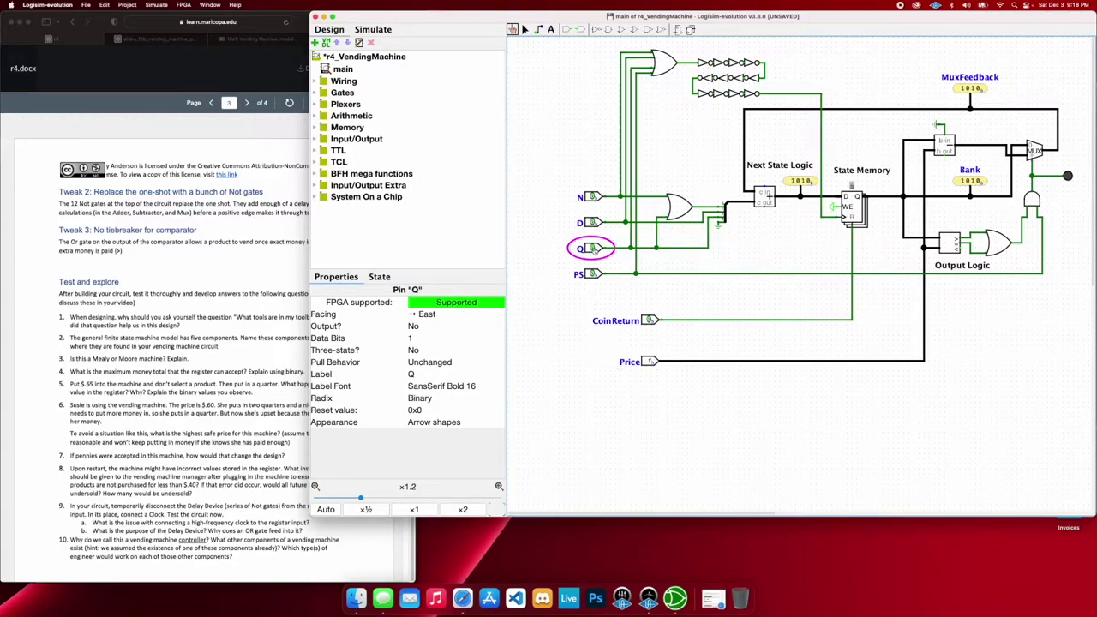
left_click(594, 248)
left_click(594, 248)
left_click(597, 197)
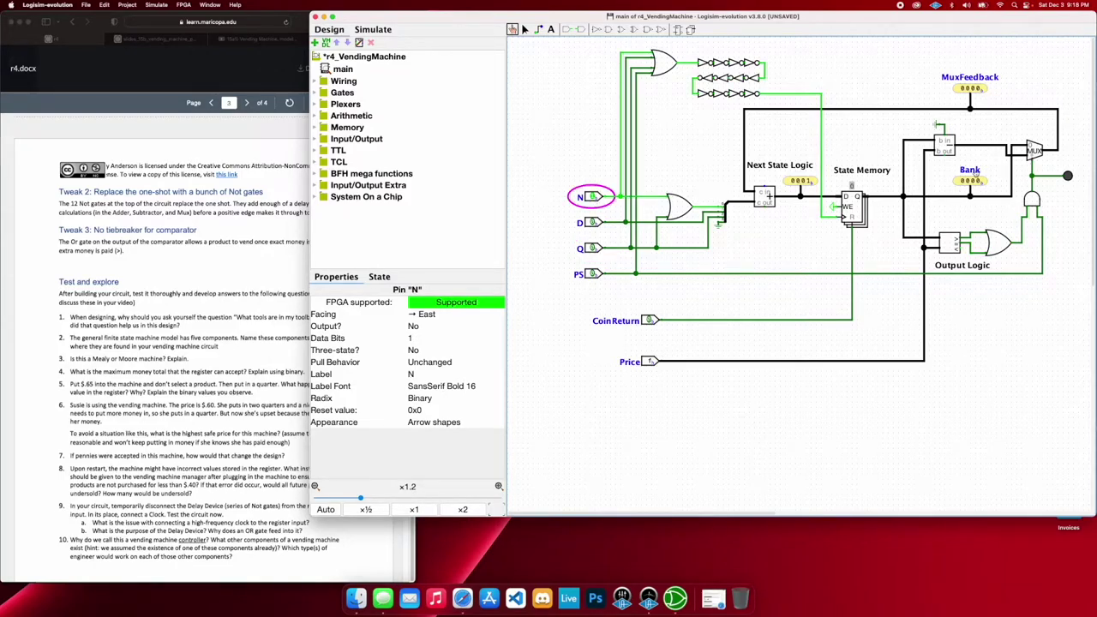
left_click(598, 198)
Return the coins to reset Bank to 0000, poke Price, and bring up the assignment.
left_click(650, 320)
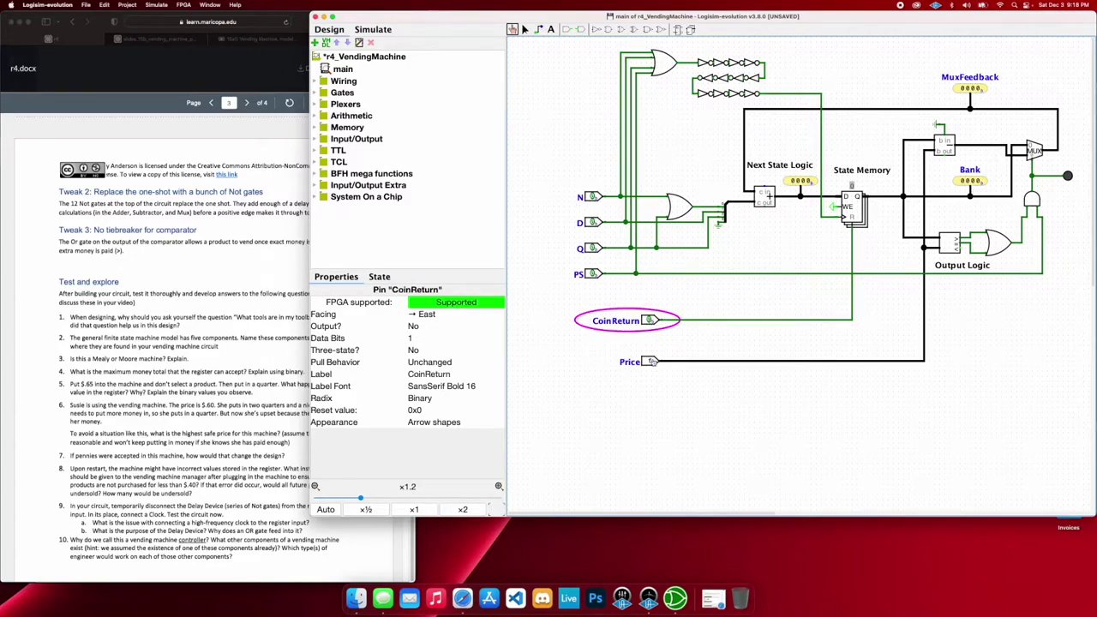
left_click(654, 361)
scroll(75, 397, "down", 1)
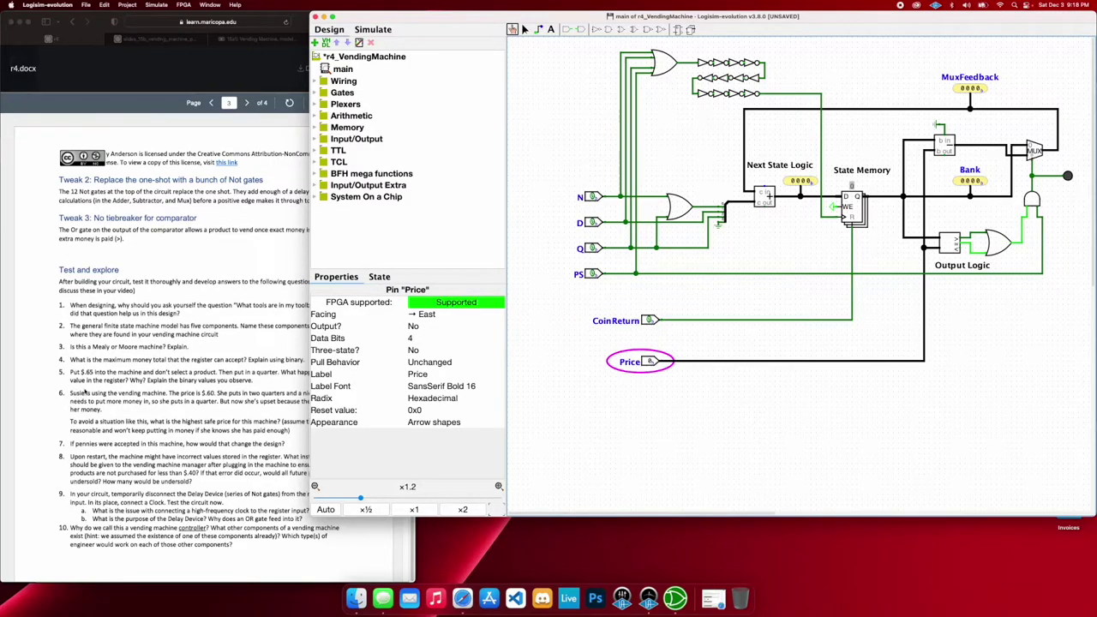
left_click(80, 386)
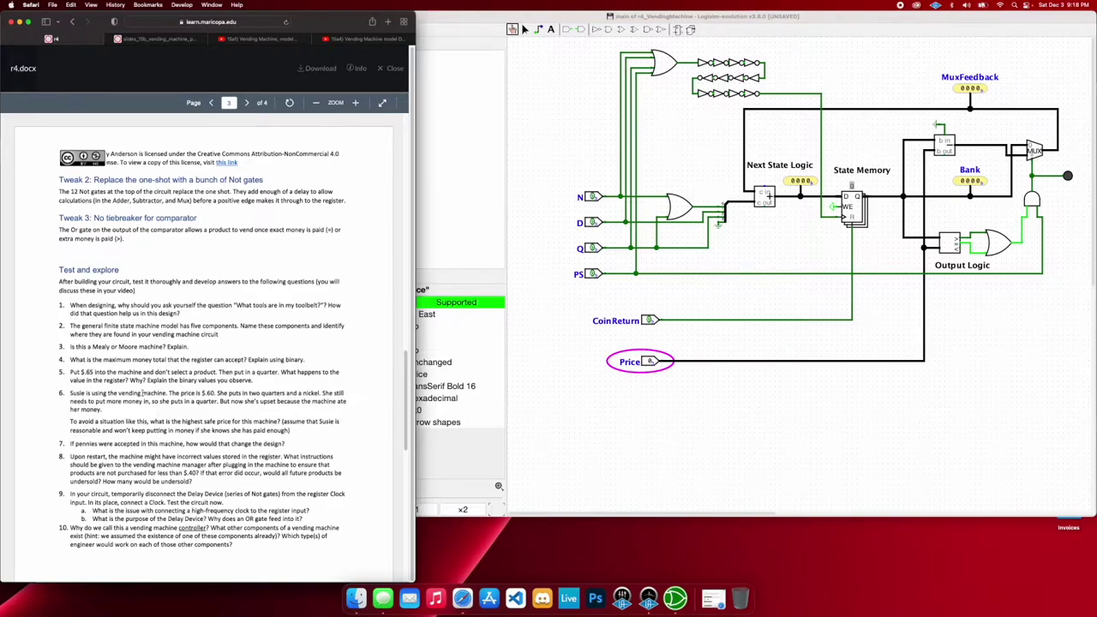
left_click(645, 376)
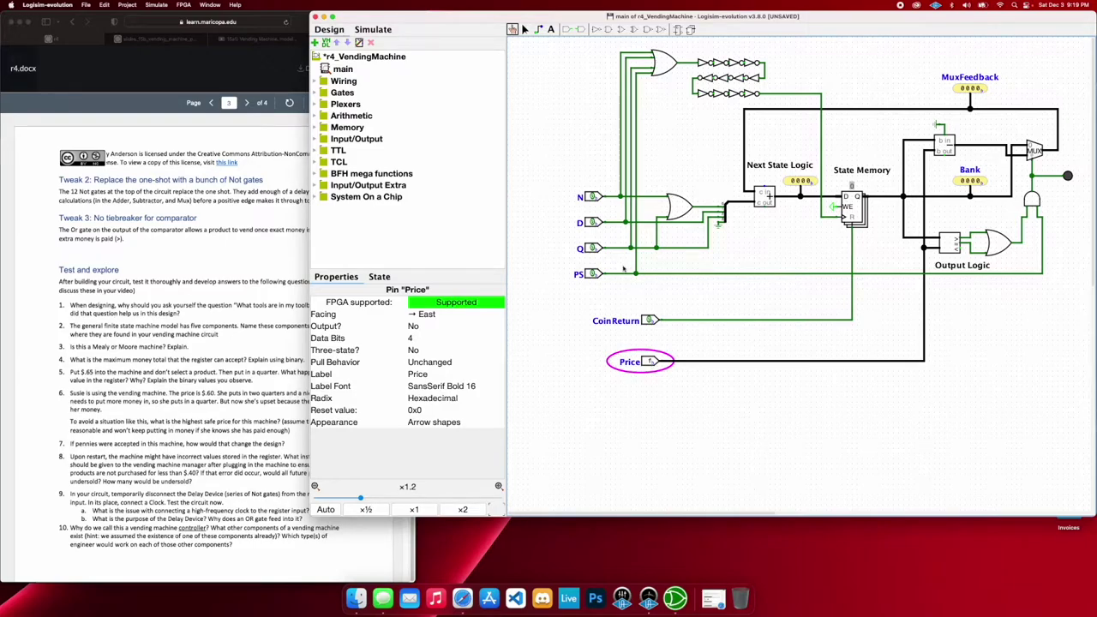
Insert quarters, a nickel and a dime, bringing the bank to 1101.
left_click(593, 247)
left_click(593, 247)
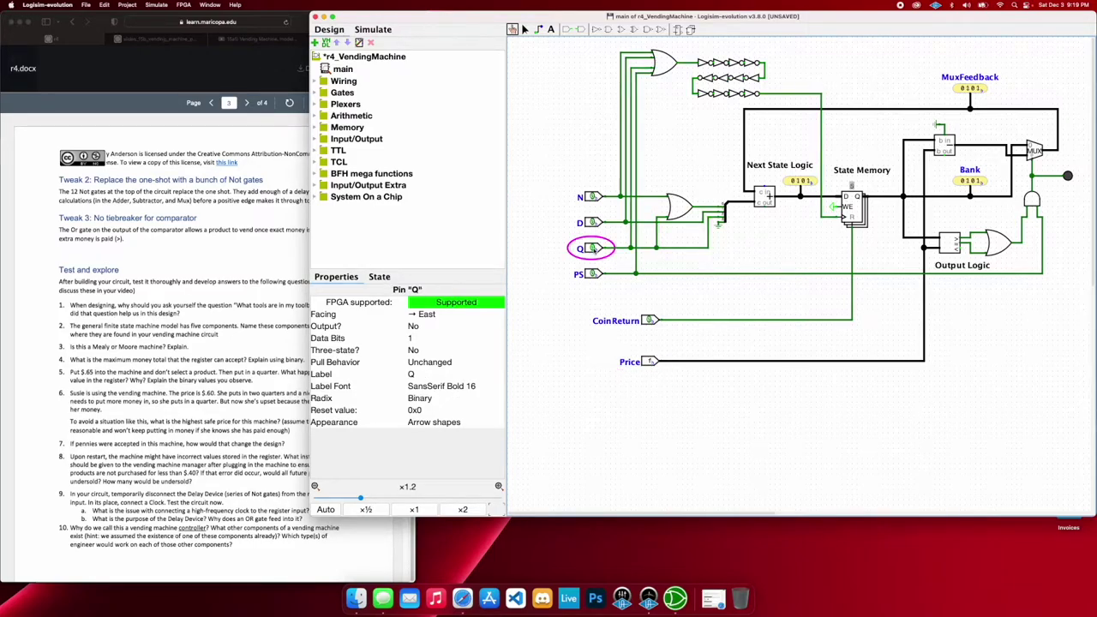
left_click(593, 247)
left_click(593, 247)
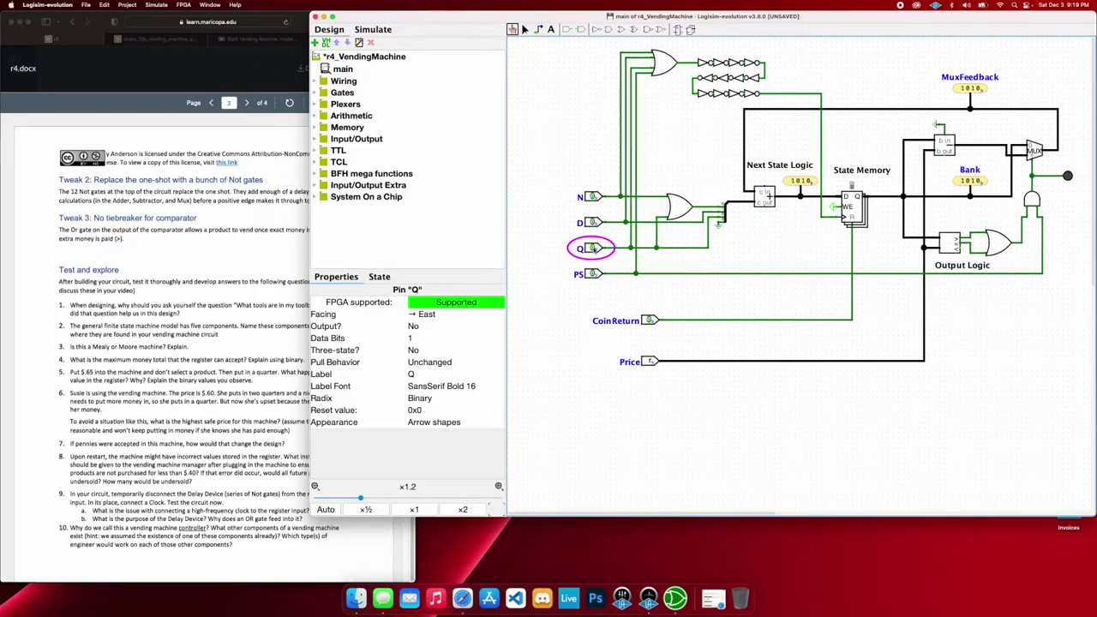
left_click(591, 202)
left_click(591, 201)
left_click(592, 223)
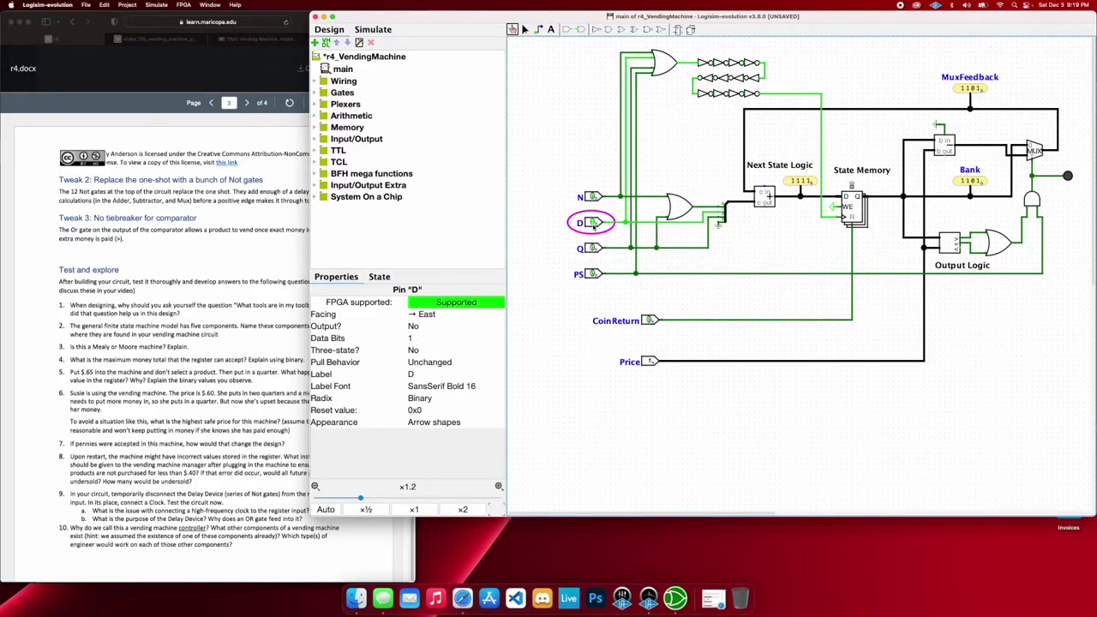
left_click(592, 223)
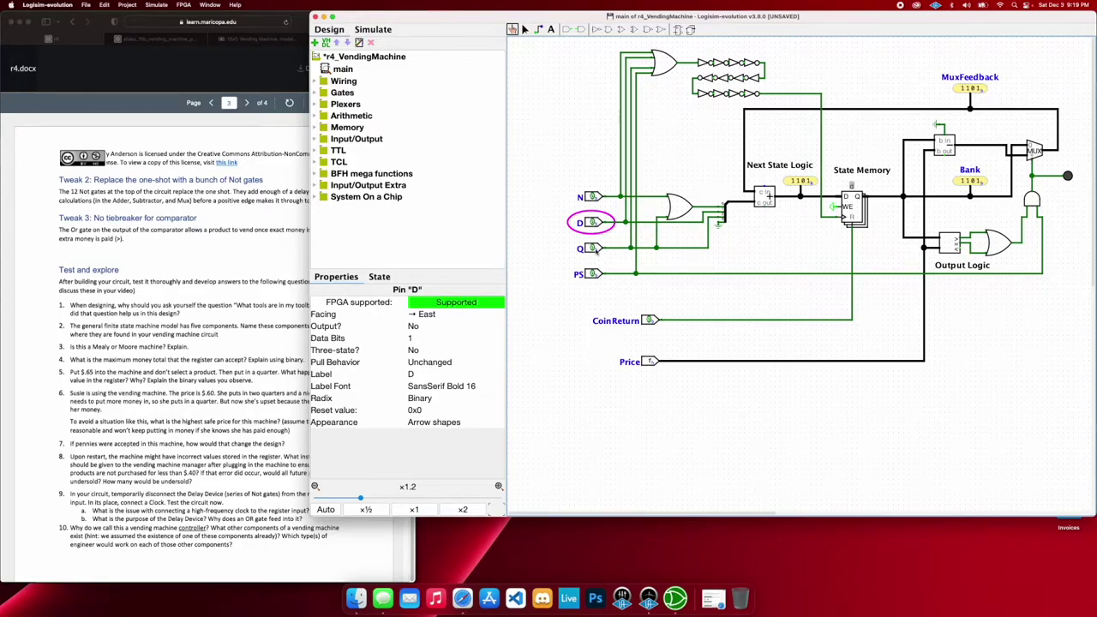
Add a quarter to overflow Bank to 0010, select the product, return coins, show the assignment.
left_click(594, 247)
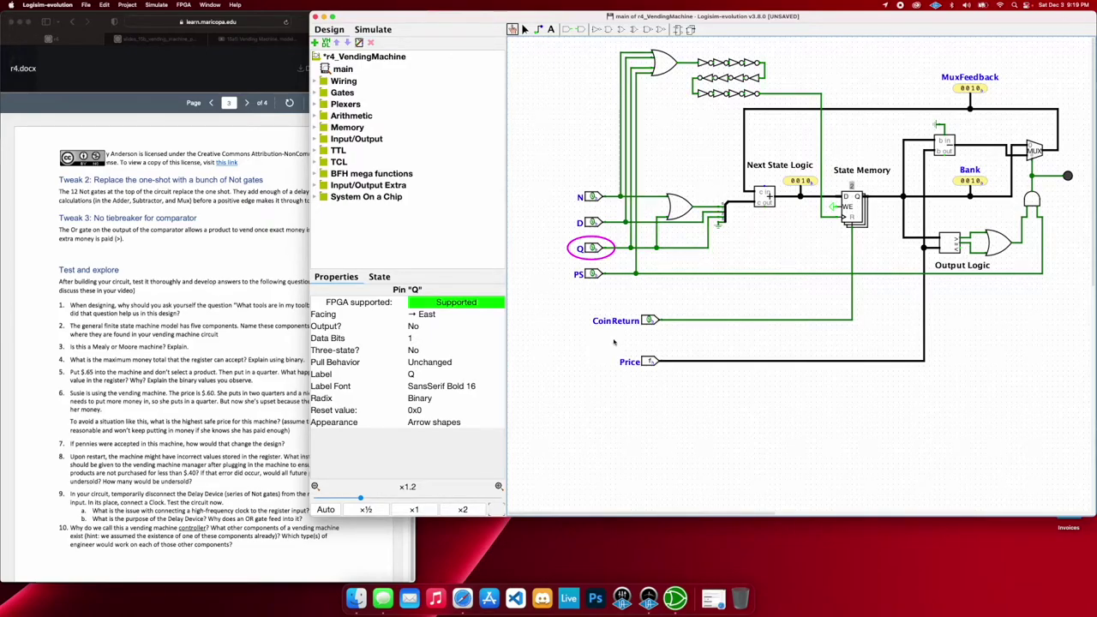
left_click(591, 274)
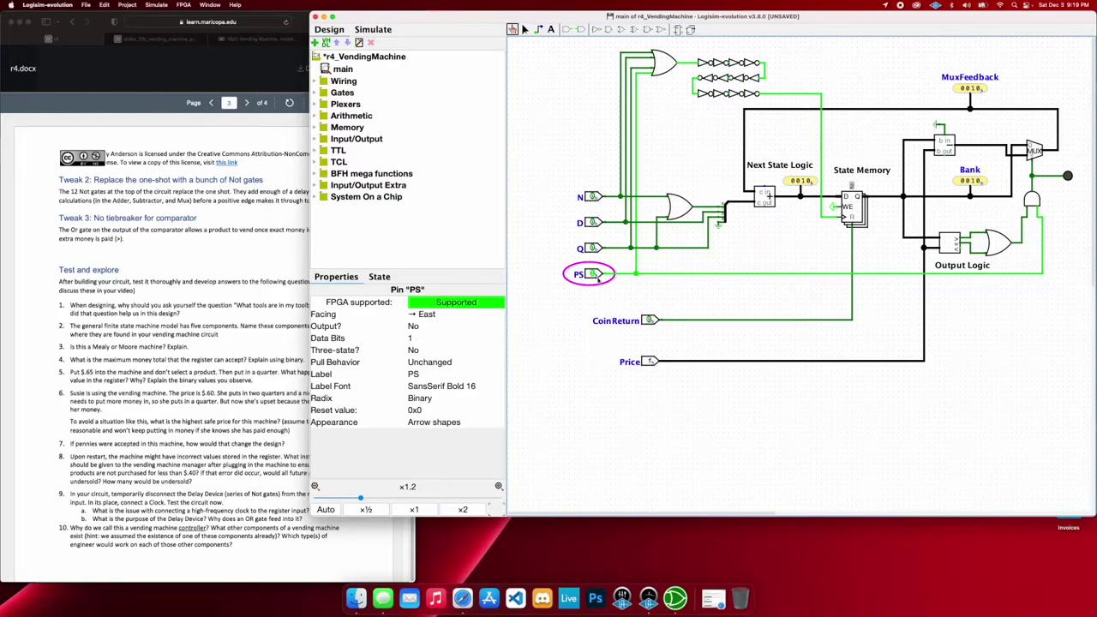
left_click(648, 320)
left_click(71, 356)
scroll(71, 355, "down", 1)
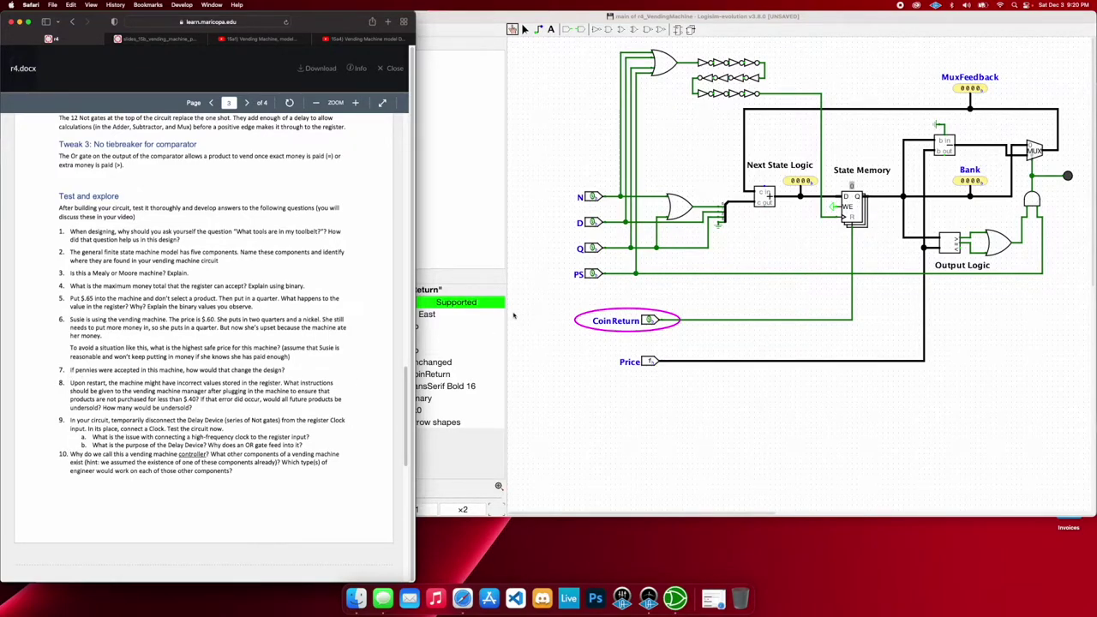
Bring the circuit in front of the document and select the Poke tool.
left_click(543, 285)
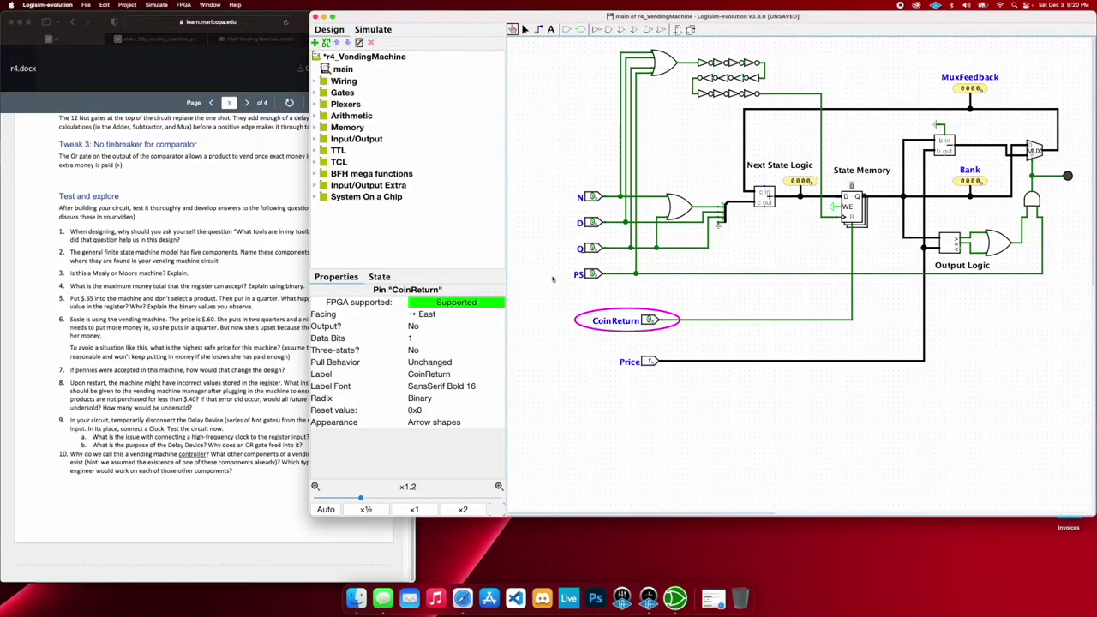
scroll(553, 278, "down", 1)
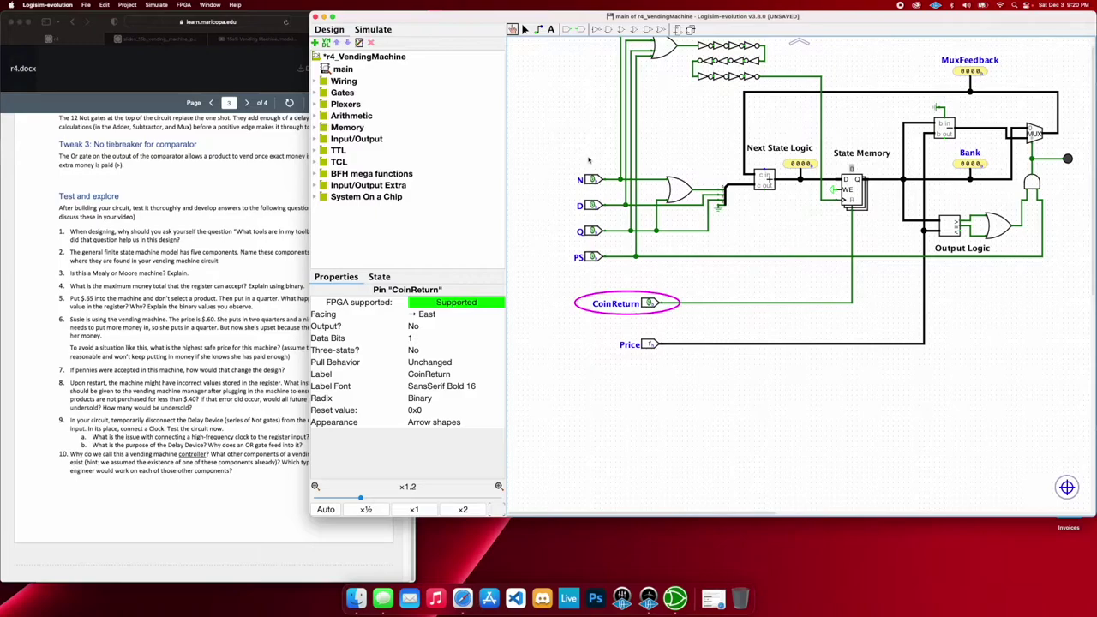
scroll(583, 166, "up", 1)
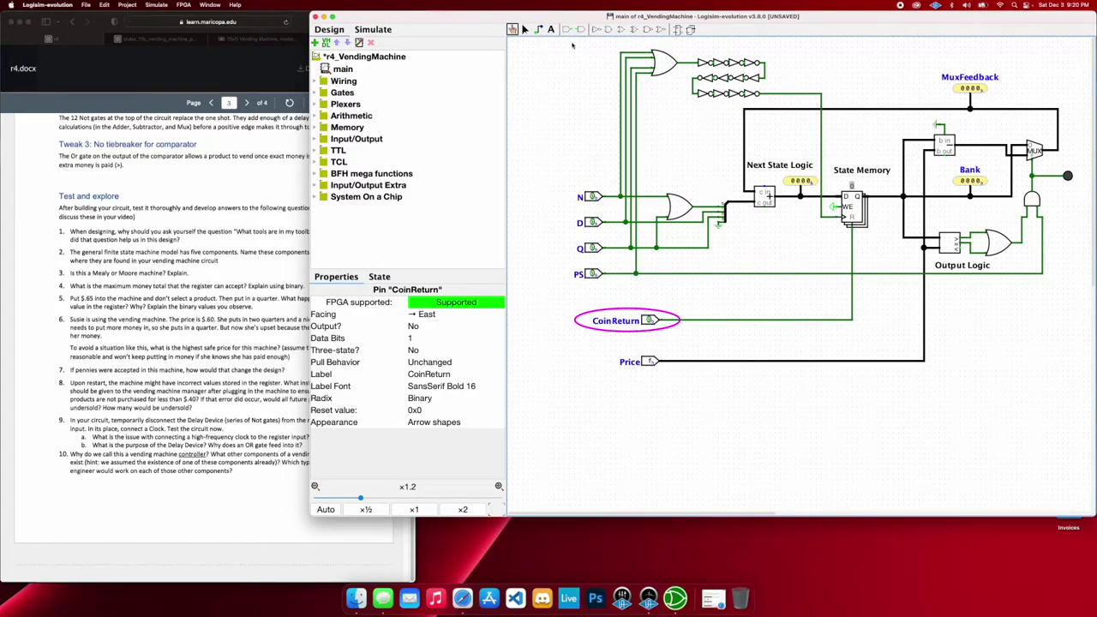
left_click(514, 33)
Pulse N to insert a nickel, then pulse CoinReturn to clear the stored money.
left_click(591, 198)
left_click(593, 198)
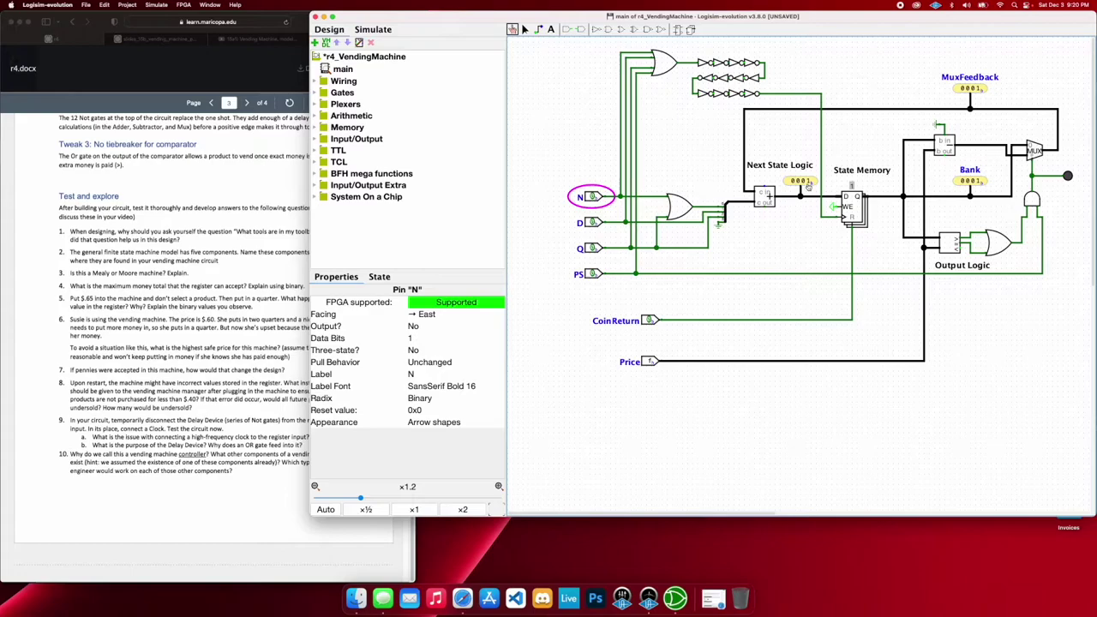
left_click(591, 198)
left_click(591, 198)
left_click(647, 321)
left_click(647, 321)
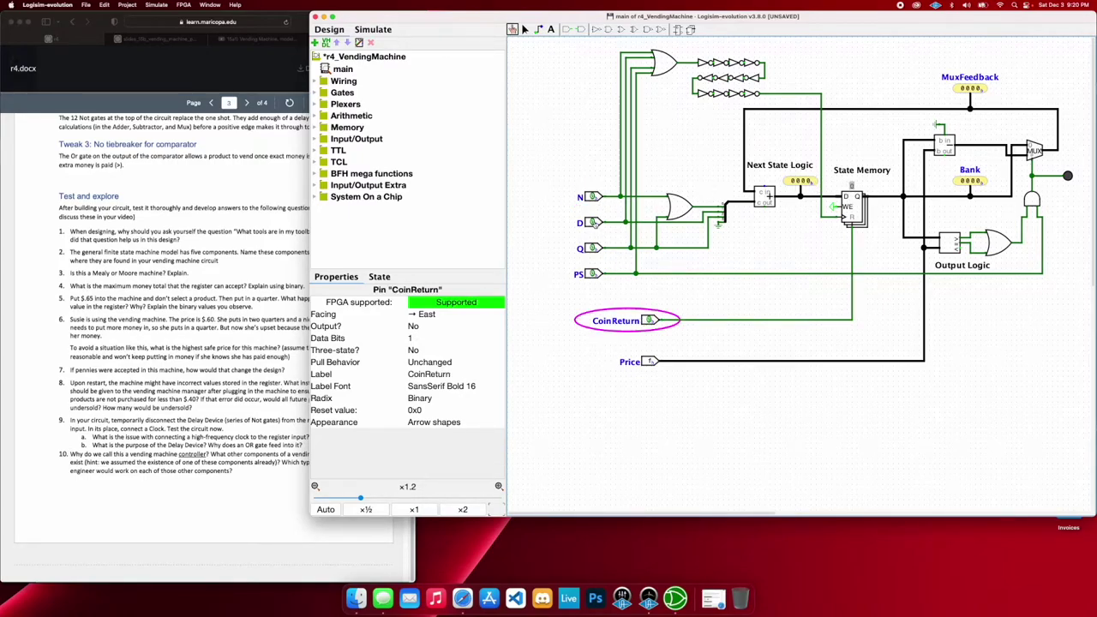
Insert a dime and refund it, then a quarter and refund it, leaving Bank at 0000.
left_click(596, 222)
left_click(597, 224)
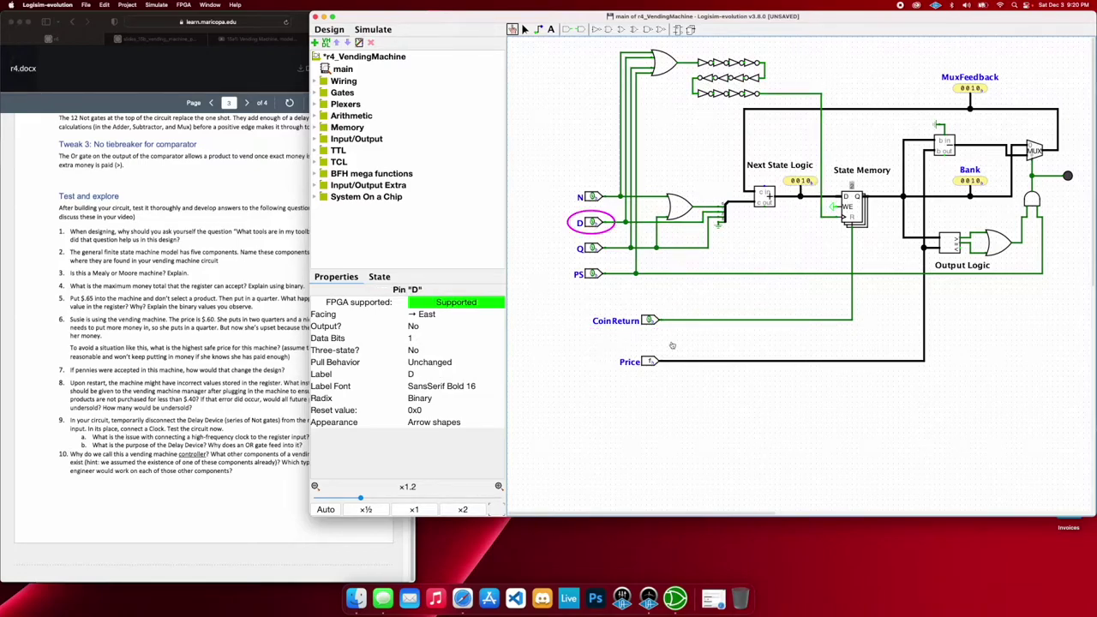
left_click(647, 320)
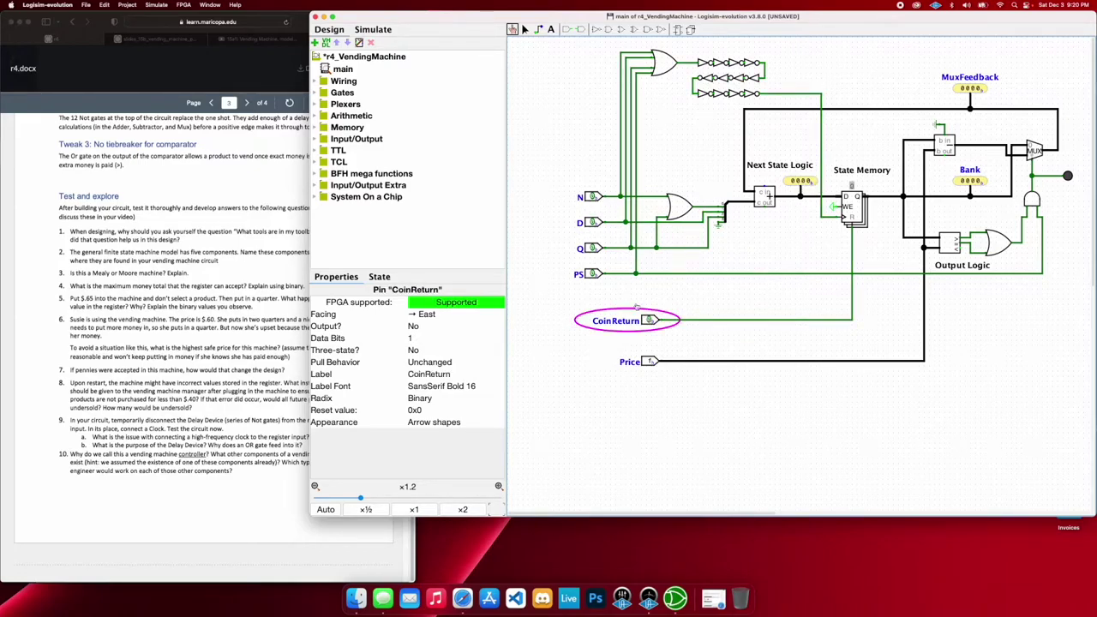
left_click(593, 248)
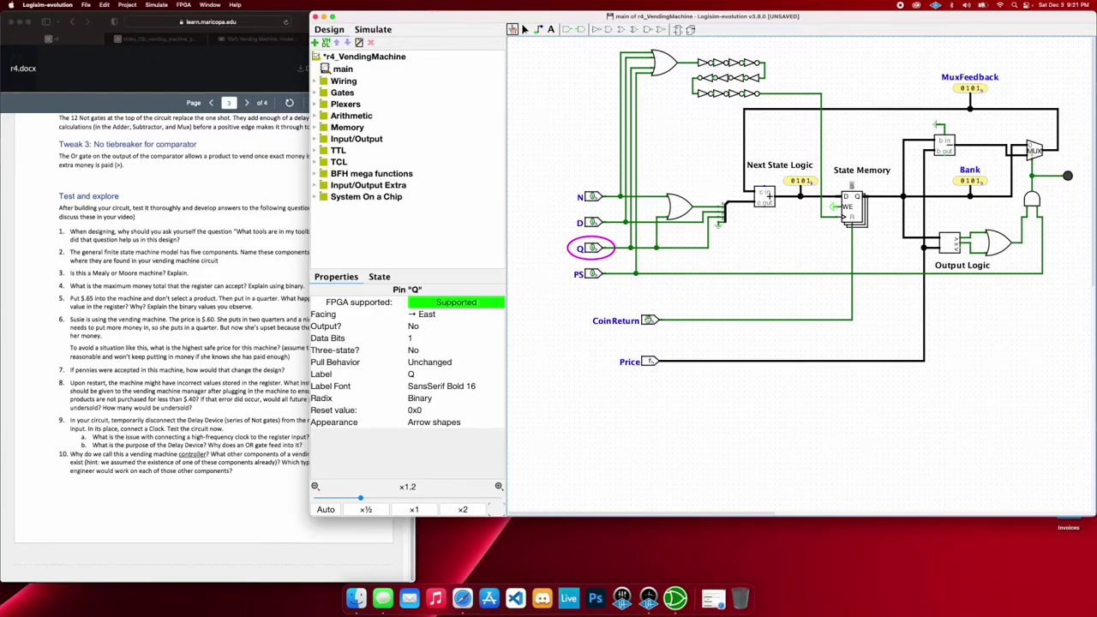
left_click(656, 320)
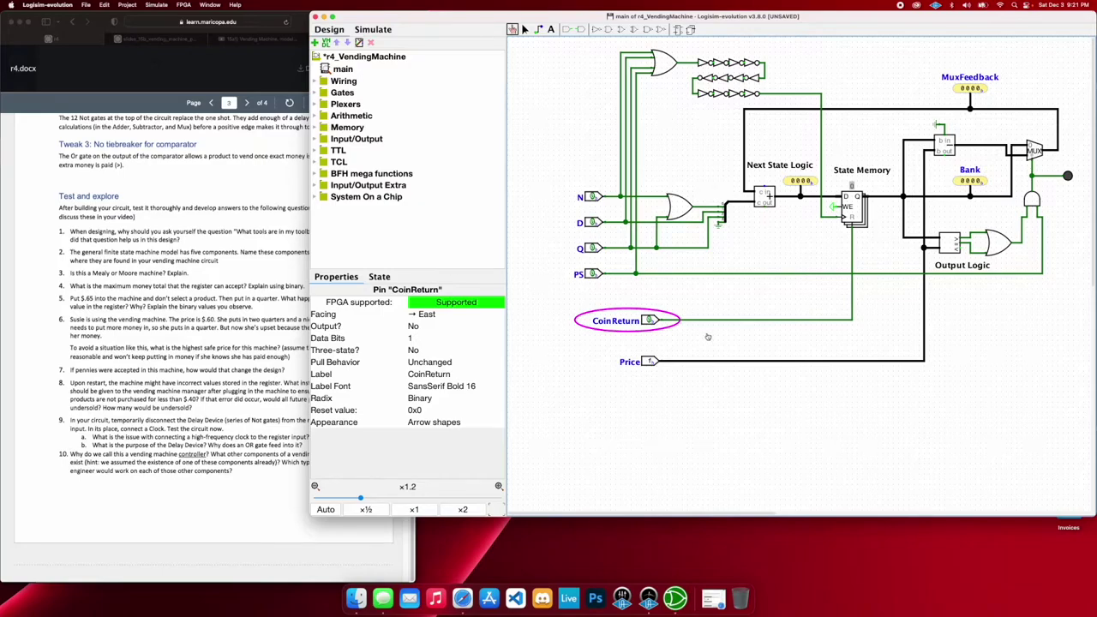
scroll(95, 342, "down", 1)
Review the assignment document in Safari, scrolling down through its questions.
scroll(94, 342, "down", 3)
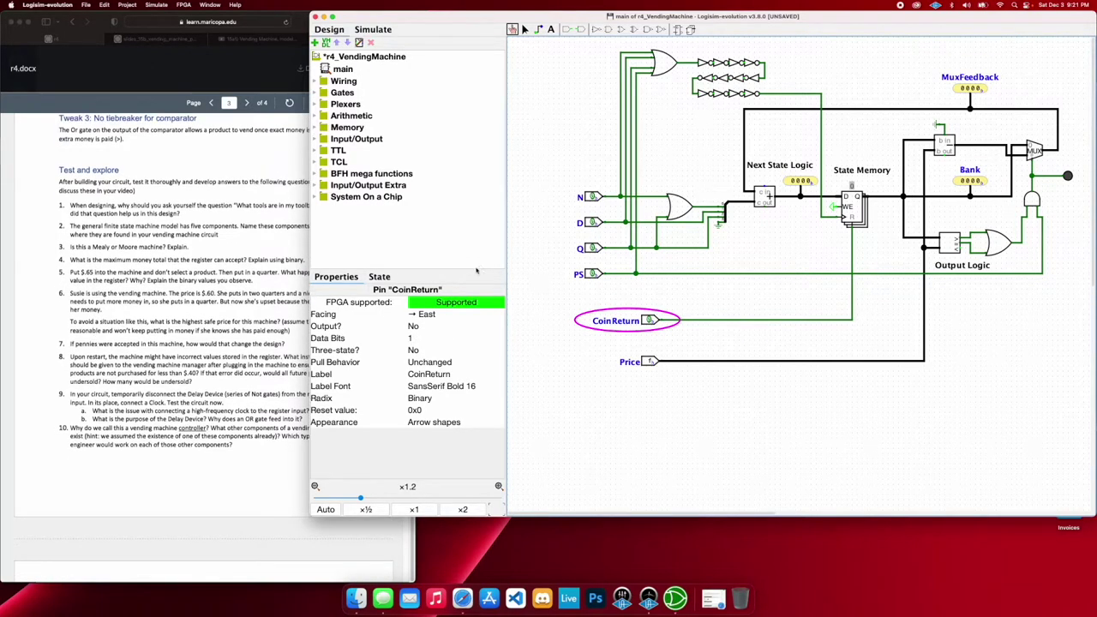
scroll(130, 327, "down", 2)
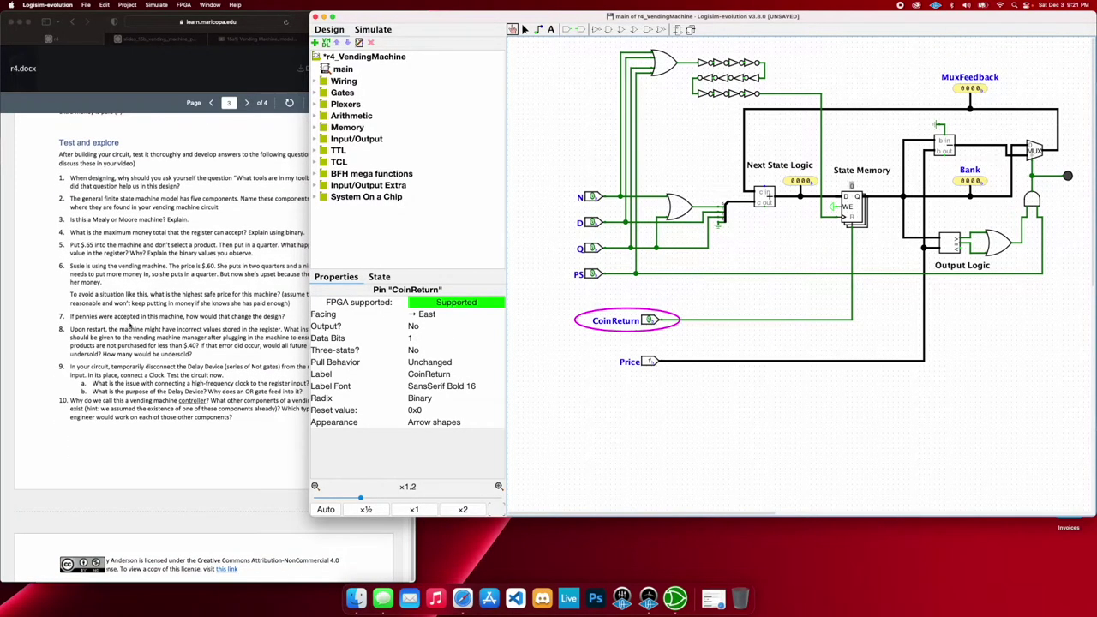
left_click(131, 330)
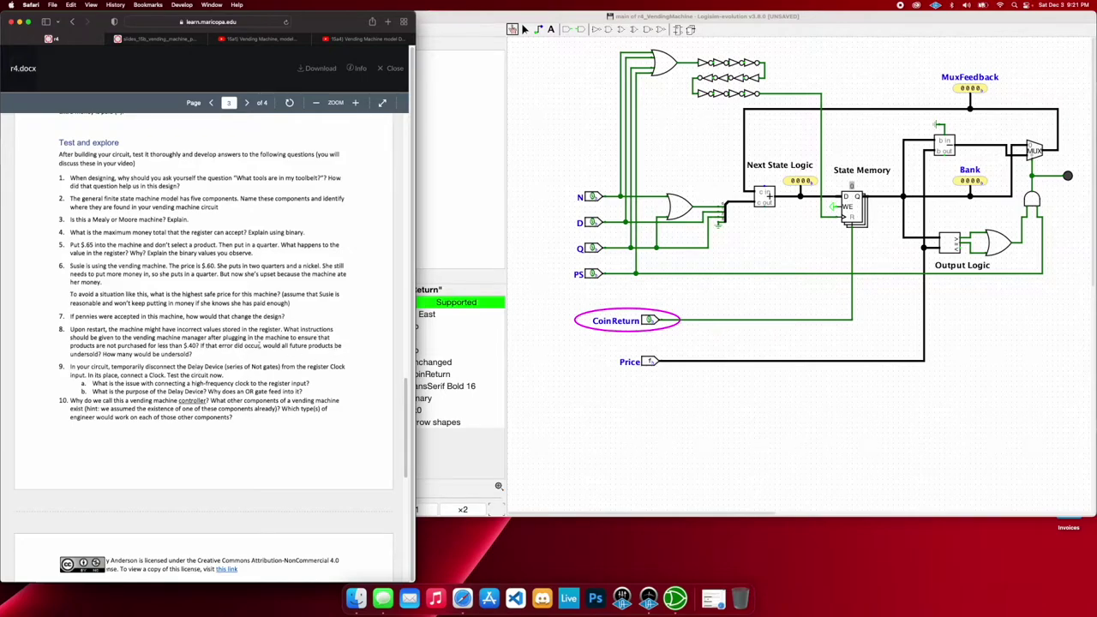
scroll(259, 345, "down", 1)
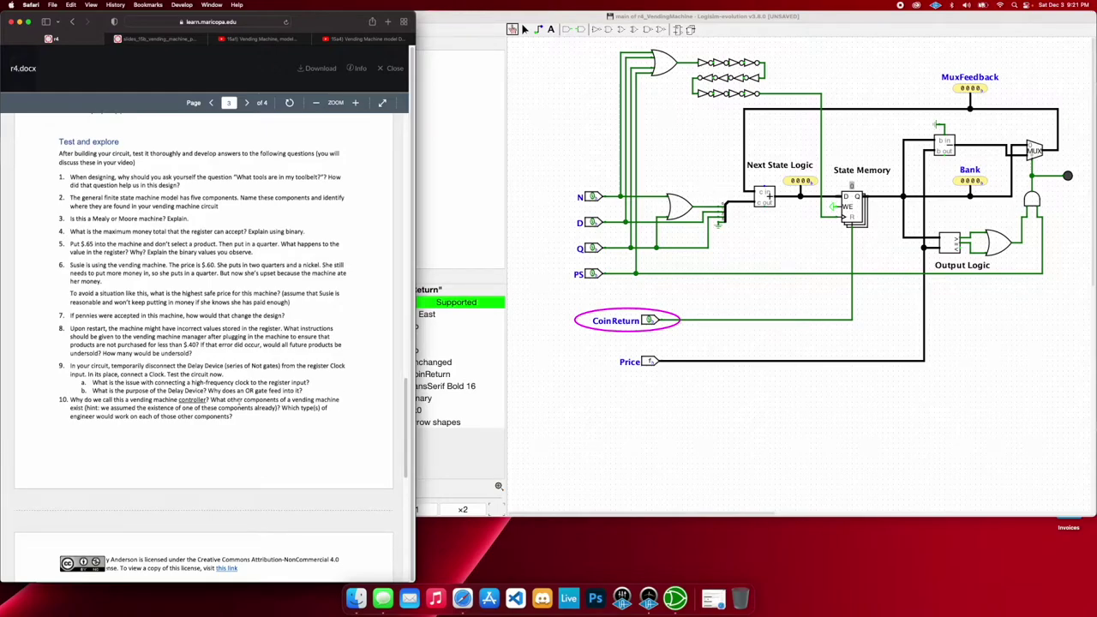
Insert a quarter and a dime to reach 0111, reset via CoinReturn, then highlight question 9.
left_click(676, 297)
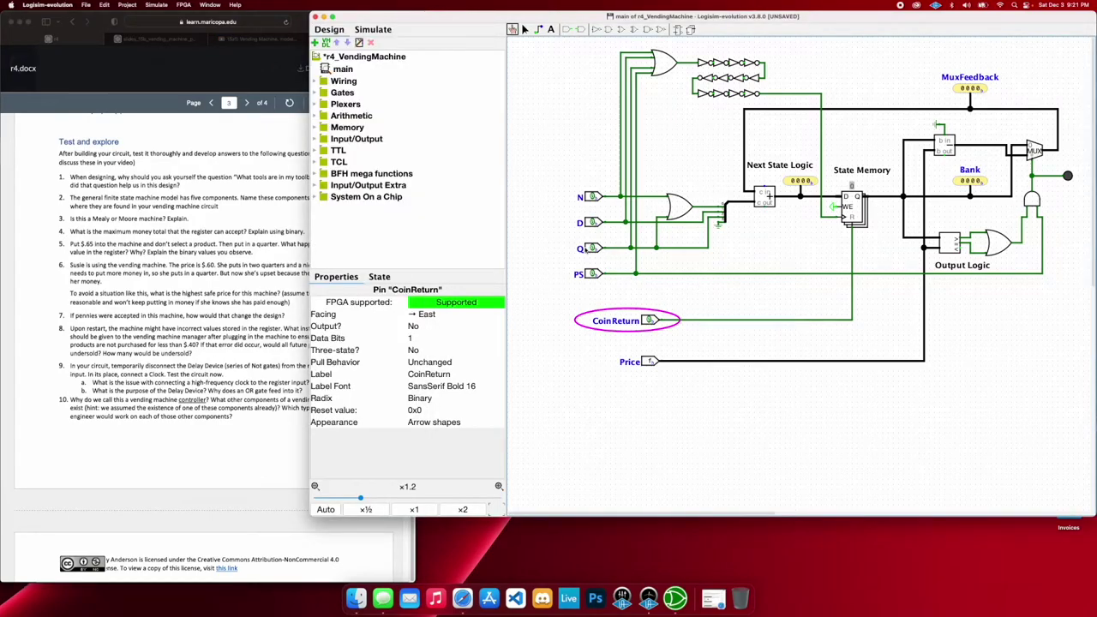
left_click(590, 248)
left_click(593, 222)
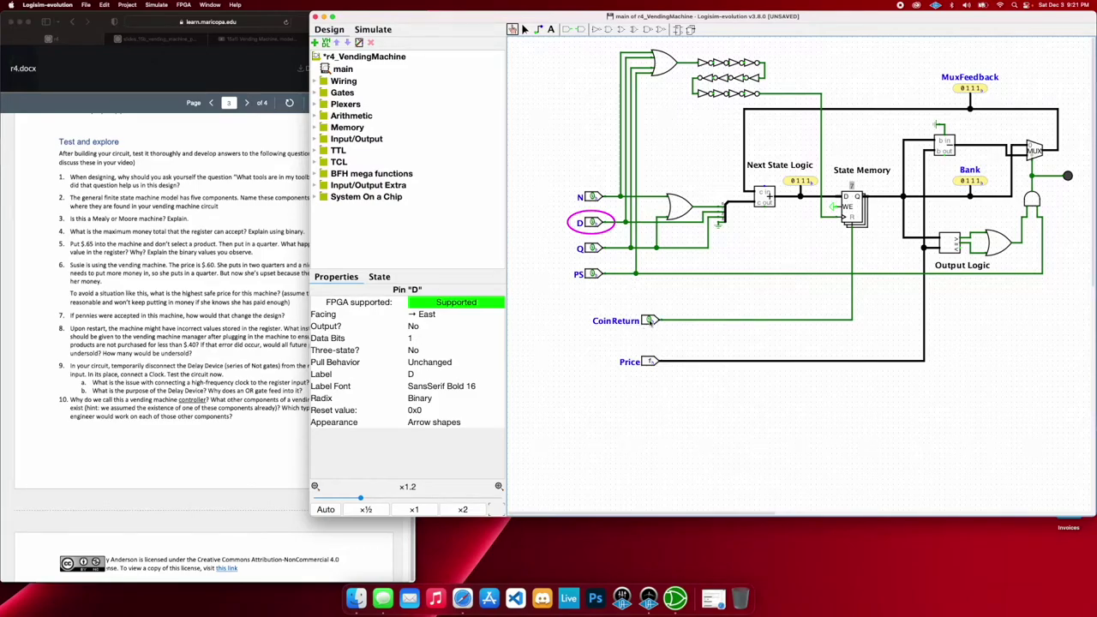
left_click(651, 320)
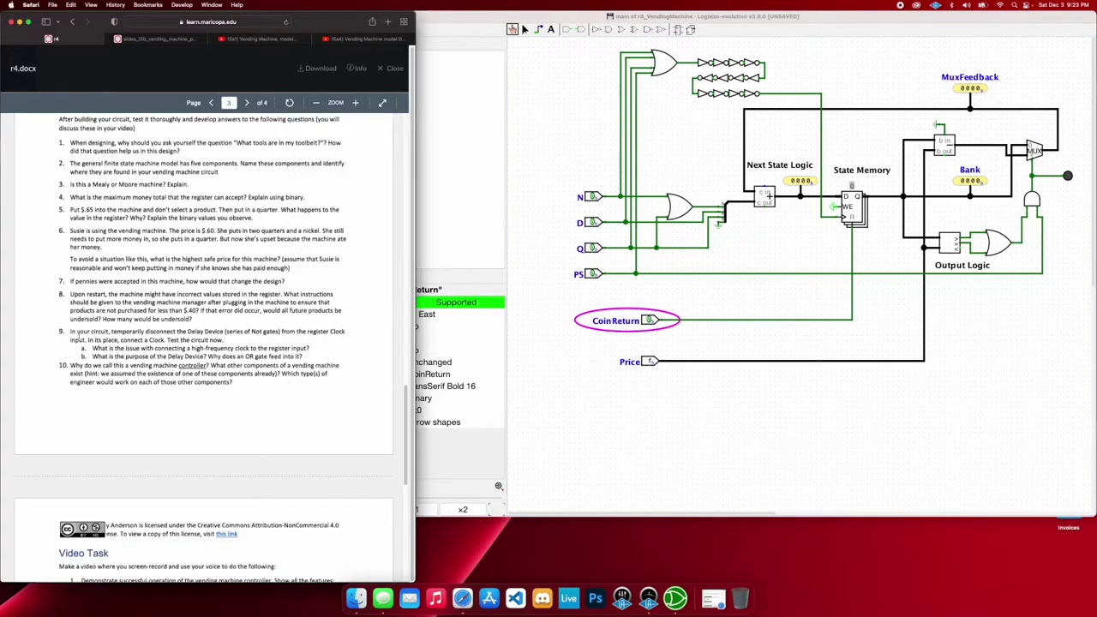
left_click_drag(92, 332, 223, 331)
Pulse the N pin from 1 back to 0 to add one nickel, making Bank 0001.
left_click(592, 197)
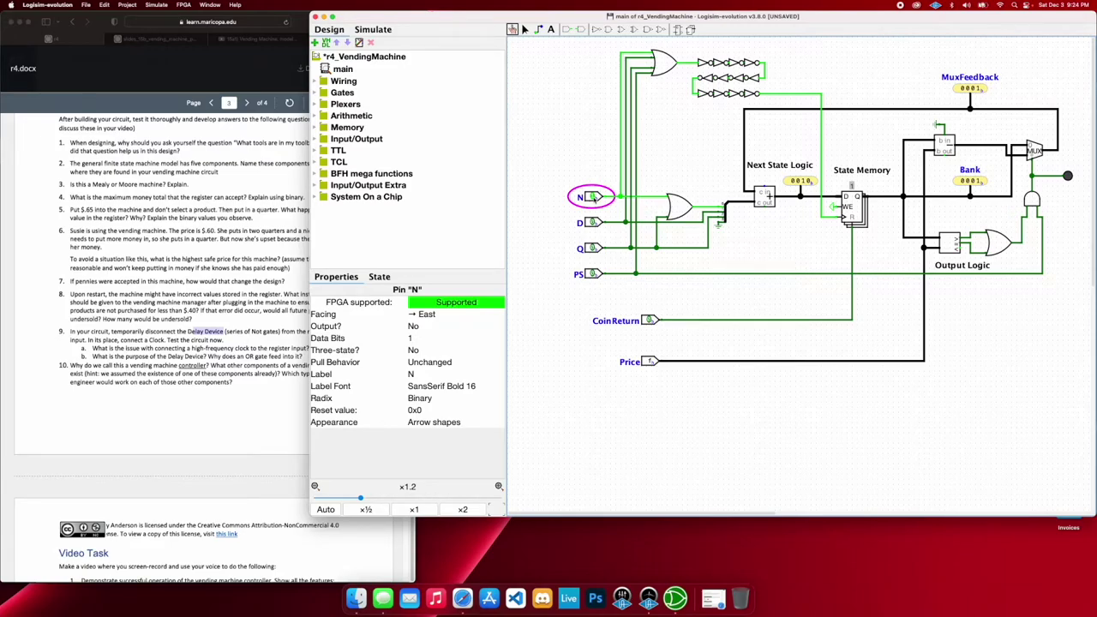
left_click(591, 198)
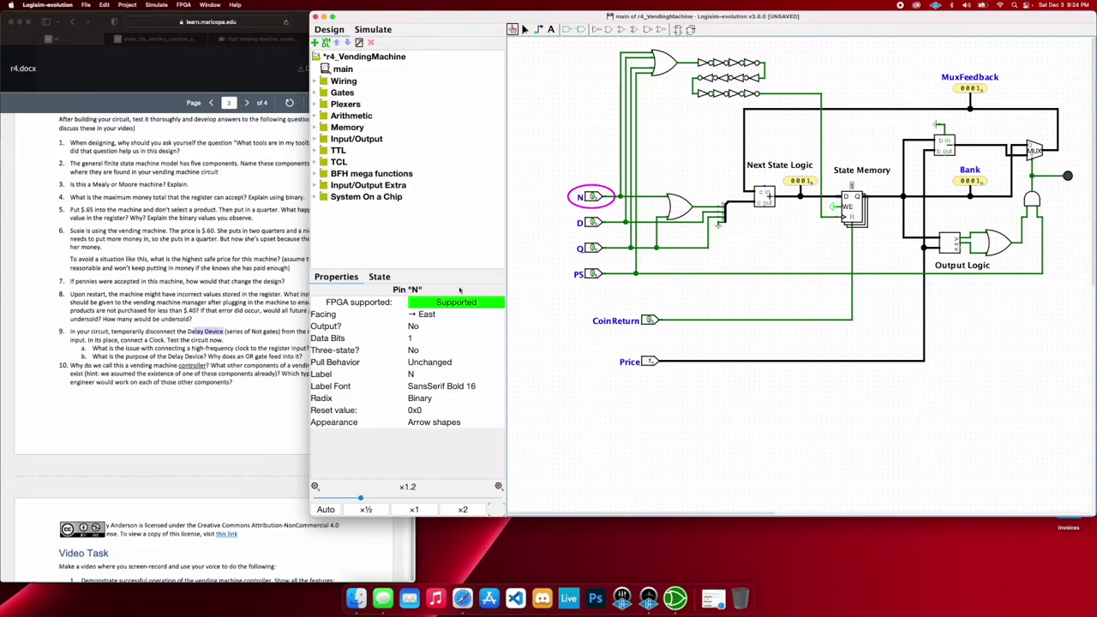
Bring the Safari assignment forward and highlight 'high-frequency clock' in question 9a, then scroll on.
left_click(261, 361)
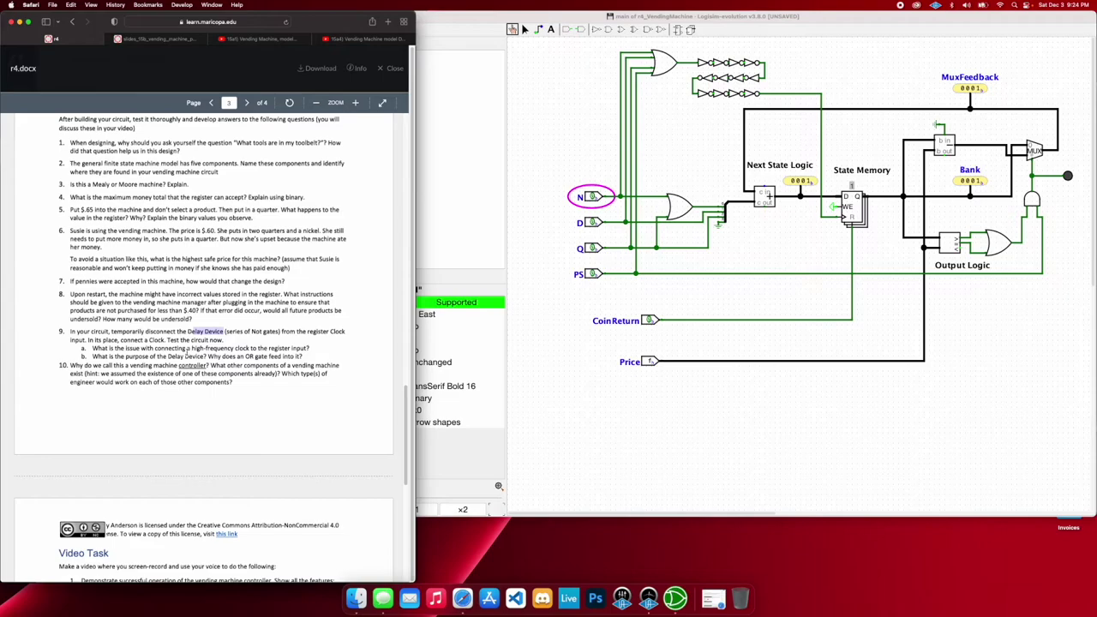
left_click_drag(190, 348, 249, 348)
left_click(168, 383)
scroll(194, 178, "down", 3)
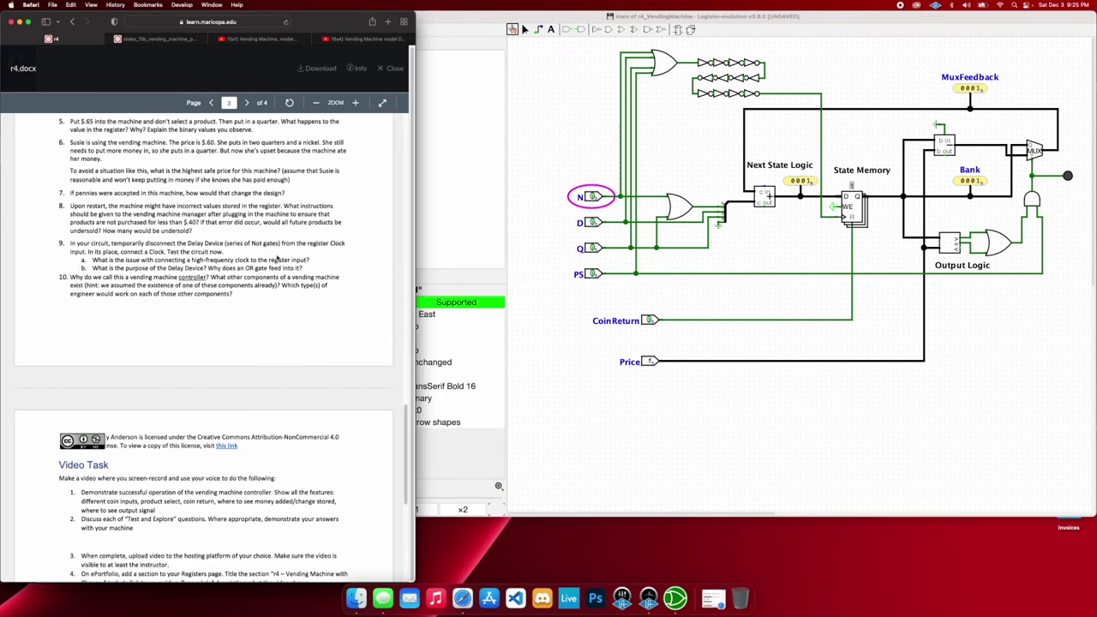
left_click_drag(179, 278, 233, 278)
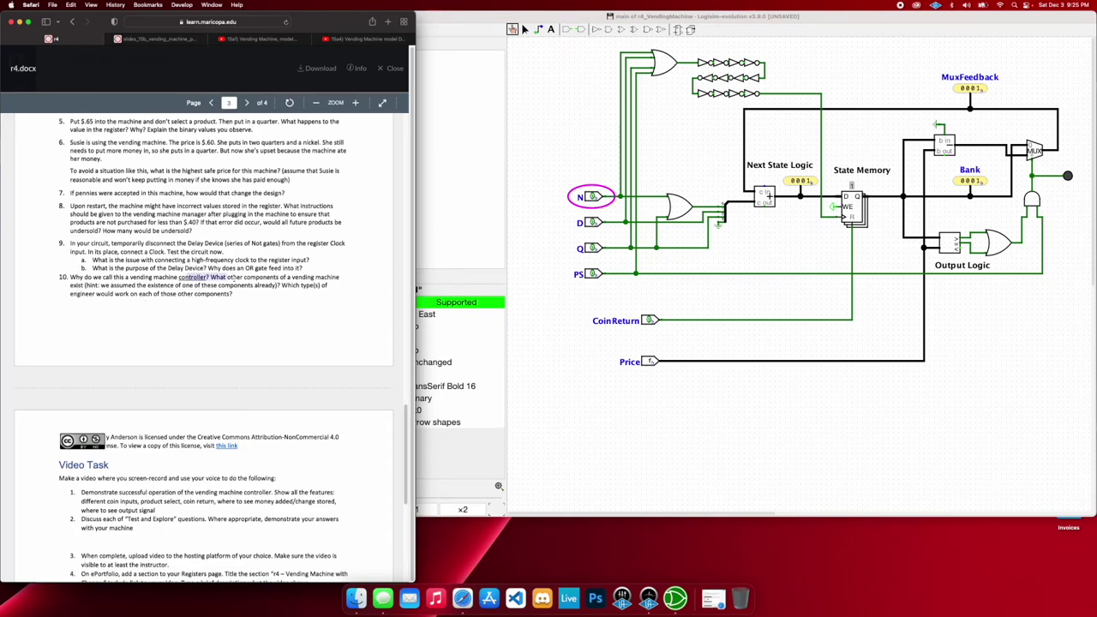
left_click(247, 329)
scroll(271, 194, "up", 5)
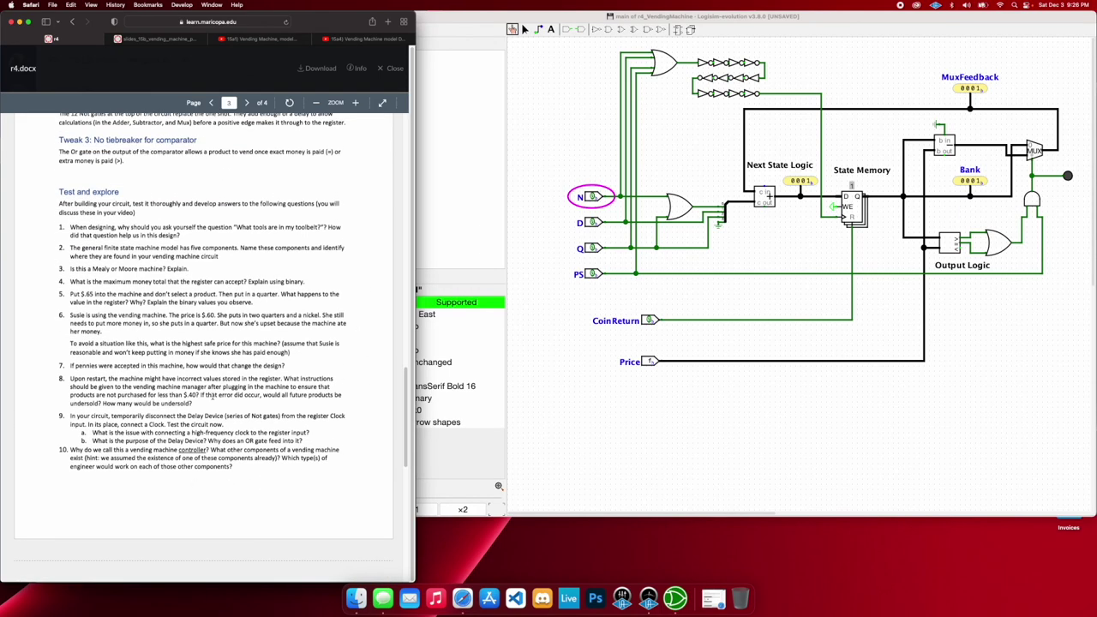